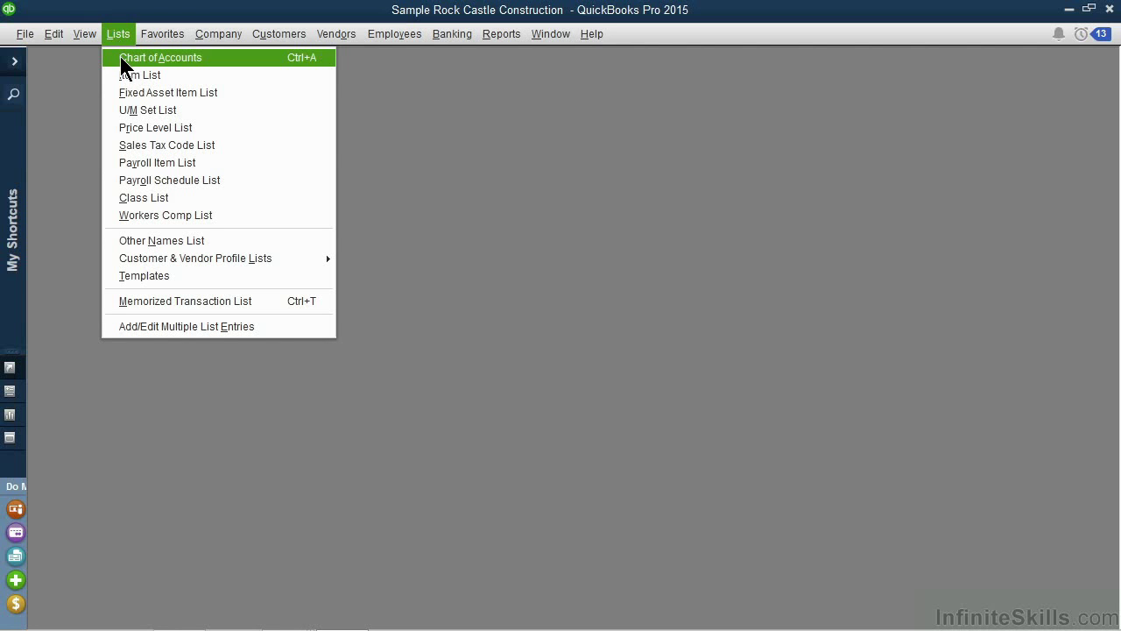
# - Open the Chart of Accounts and maximize its window
pyautogui.click(120, 58)
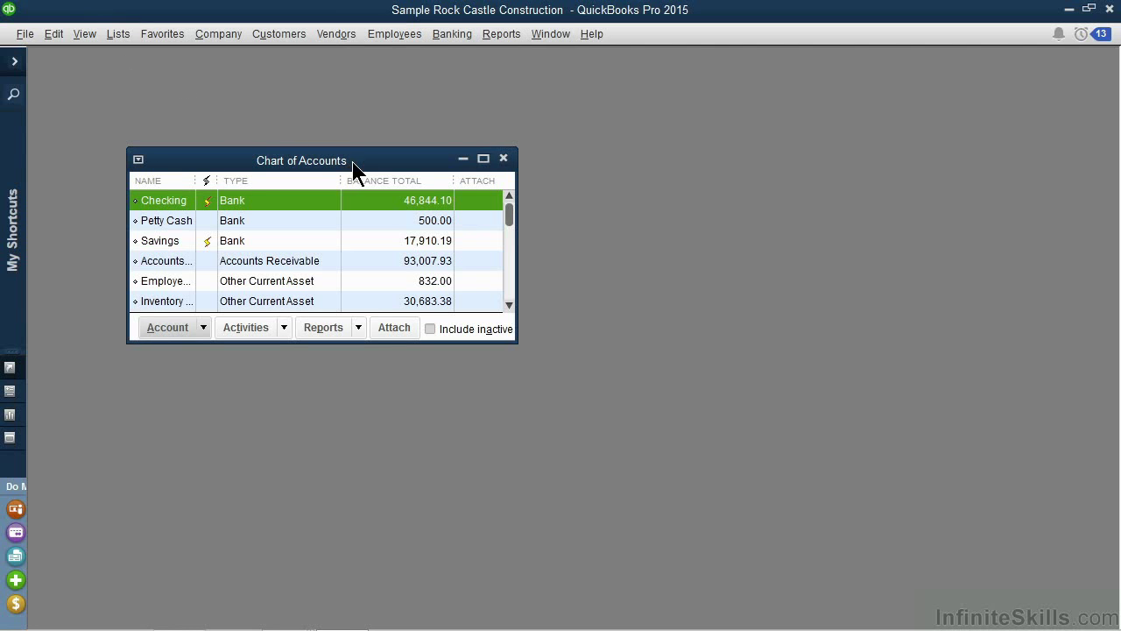
pyautogui.click(483, 158)
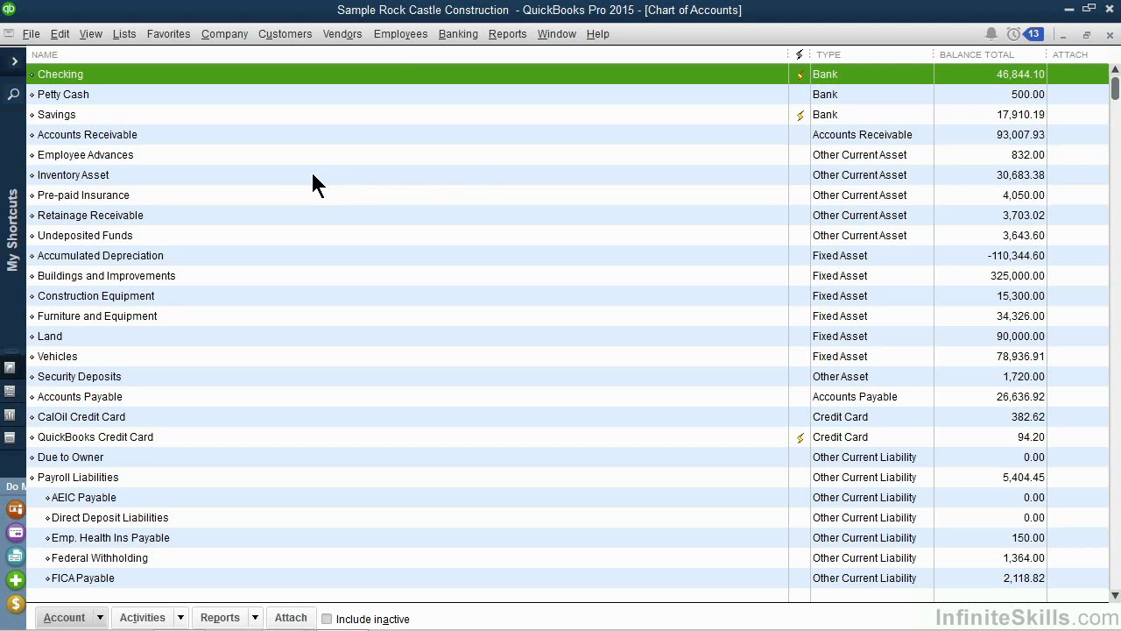
# - Move the Savings account above Petty Cash in the chart of accounts
pyautogui.click(63, 115)
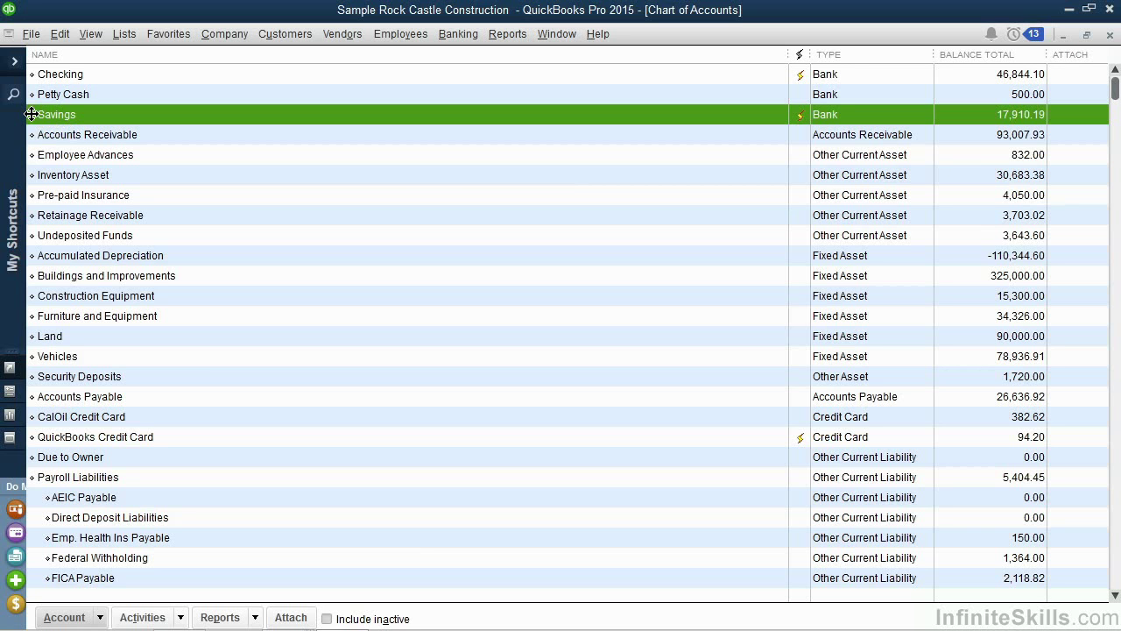
pyautogui.moveTo(30, 114); pyautogui.dragTo(29, 85)
pyautogui.moveTo(29, 87); pyautogui.dragTo(29, 88)
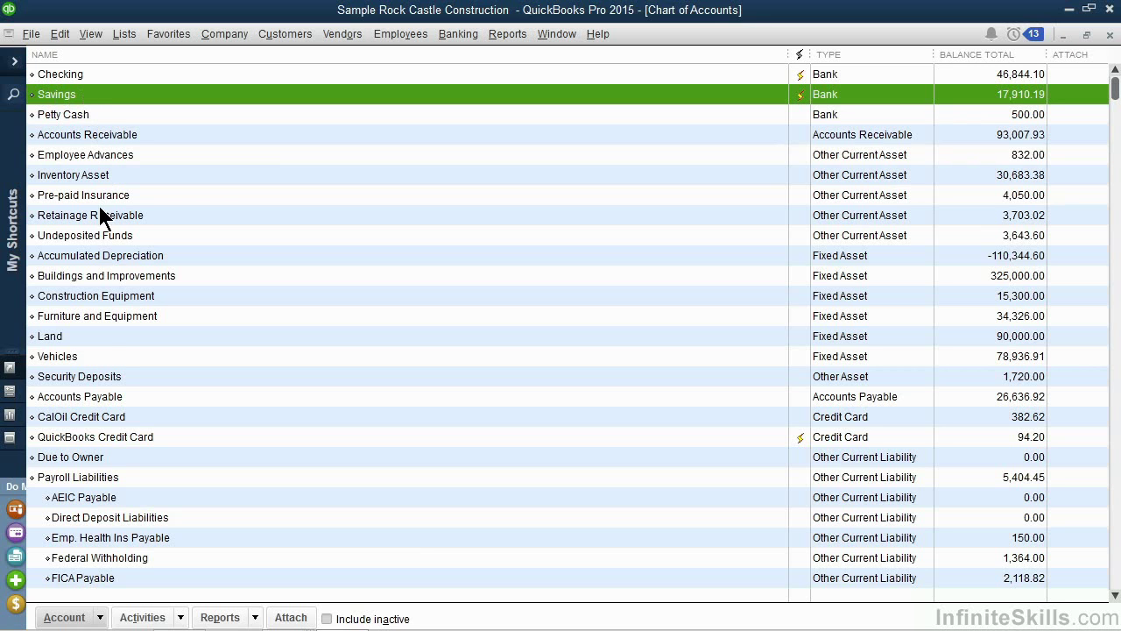
# - Highlight the Payroll Liabilities account and its AEIC Payable subaccount to examine how subaccounts are nested
pyautogui.click(109, 484)
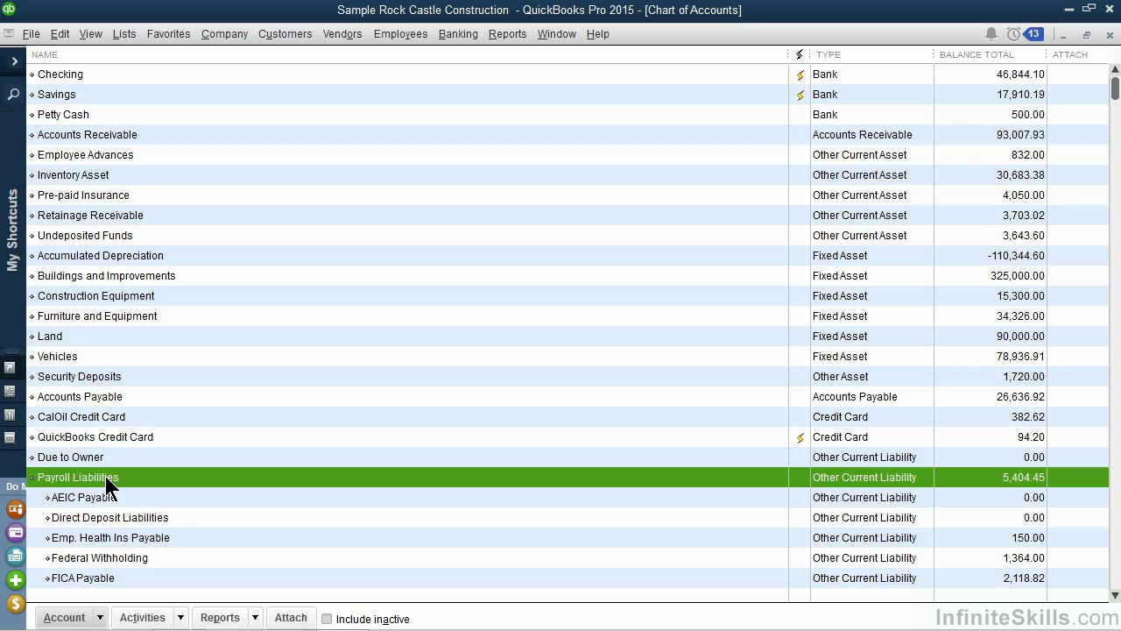
pyautogui.click(114, 500)
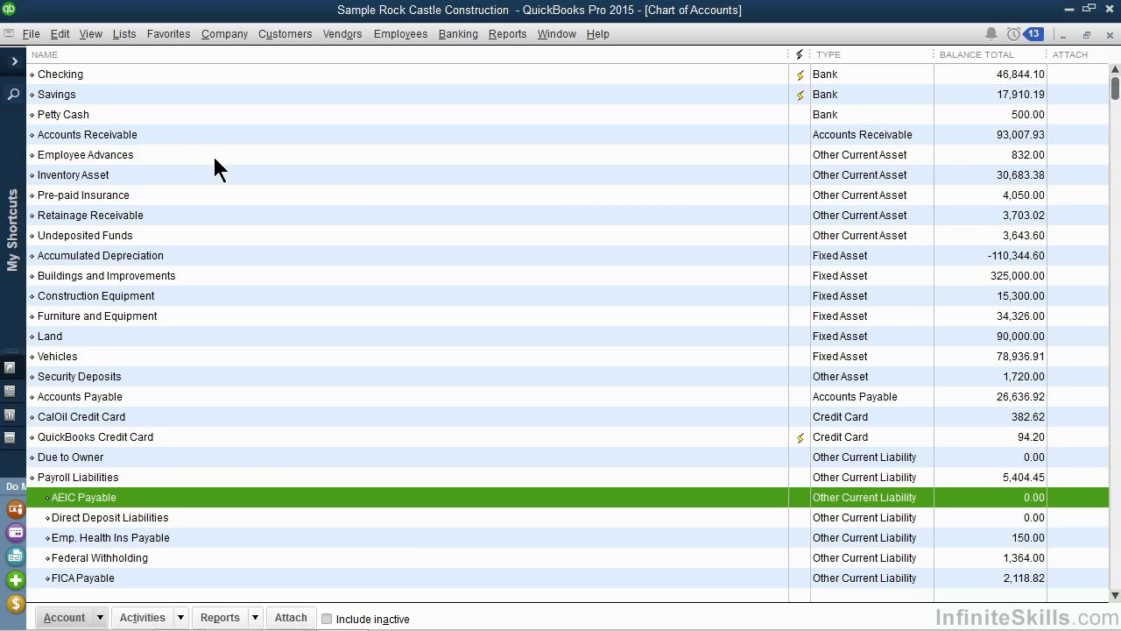
# - Sort the accounts by name in ascending and descending order, and clear the name sort to restore the list order
pyautogui.click(97, 55)
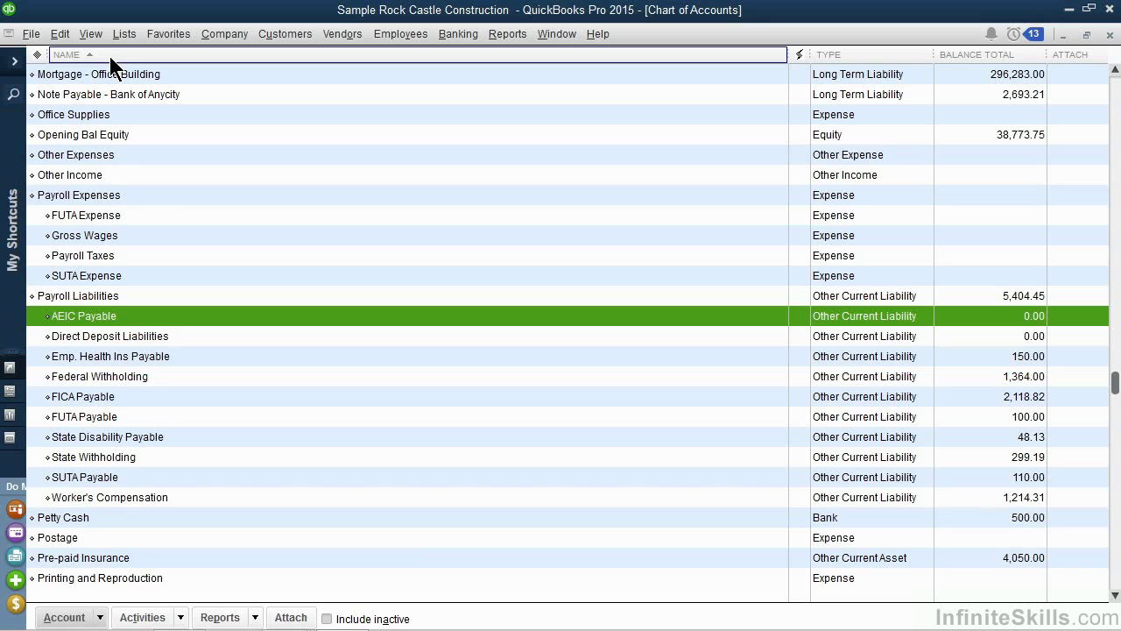
pyautogui.click(110, 56)
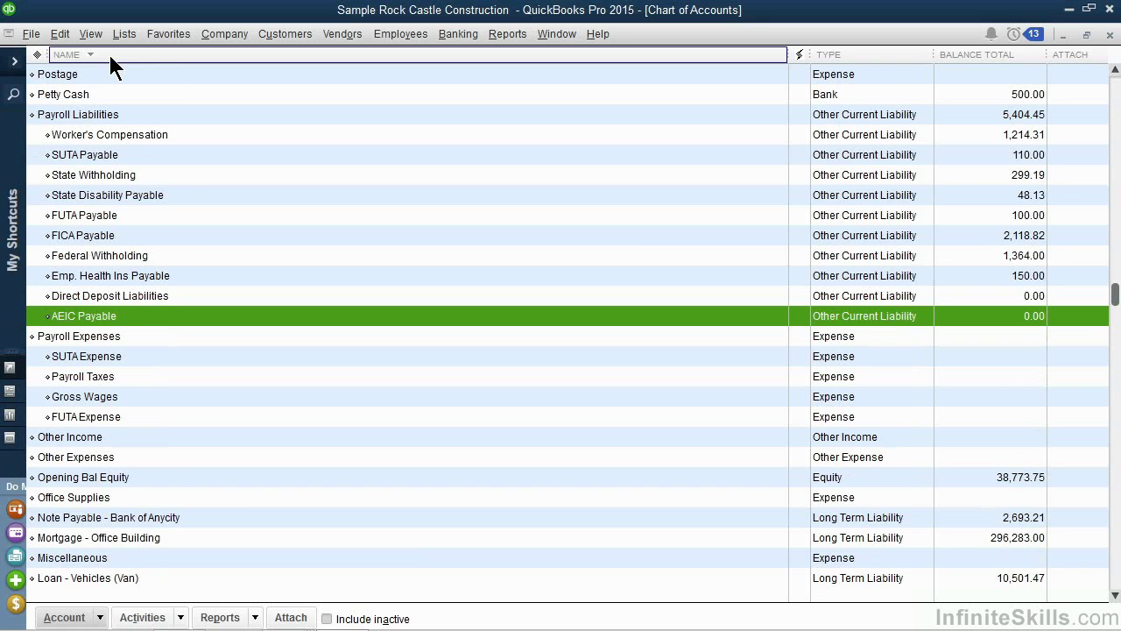
pyautogui.click(109, 55)
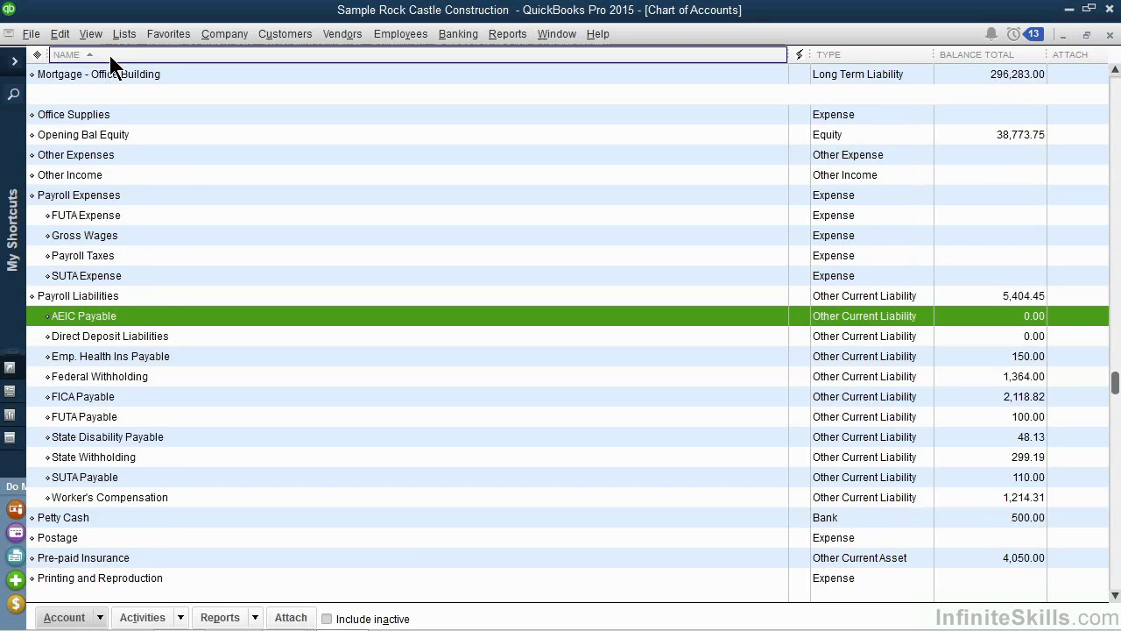
pyautogui.click(110, 55)
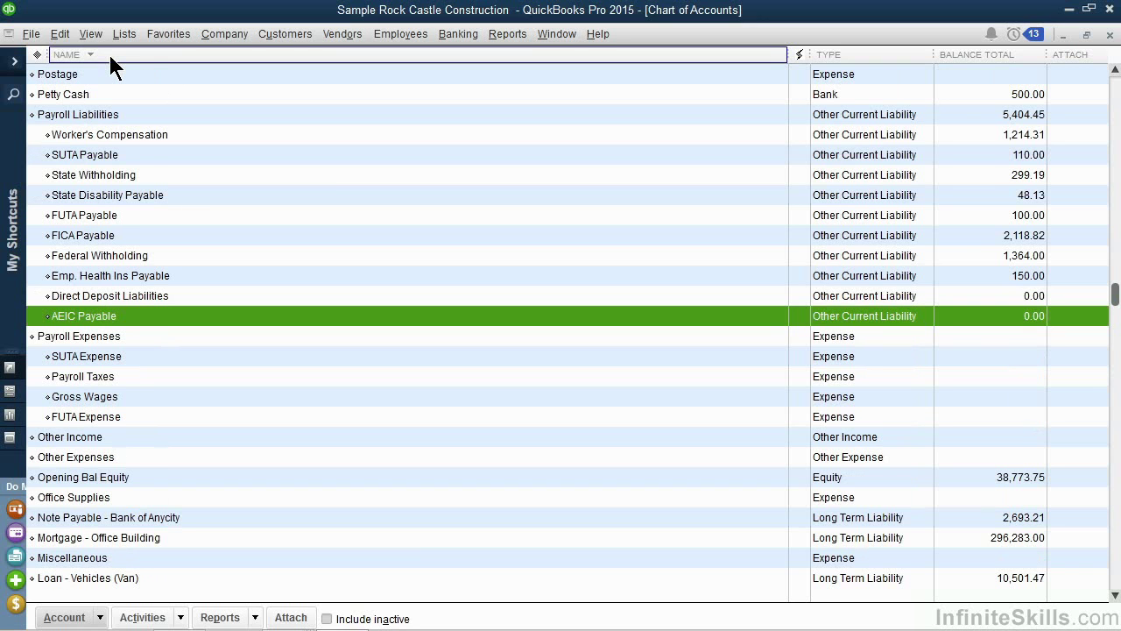
pyautogui.click(110, 55)
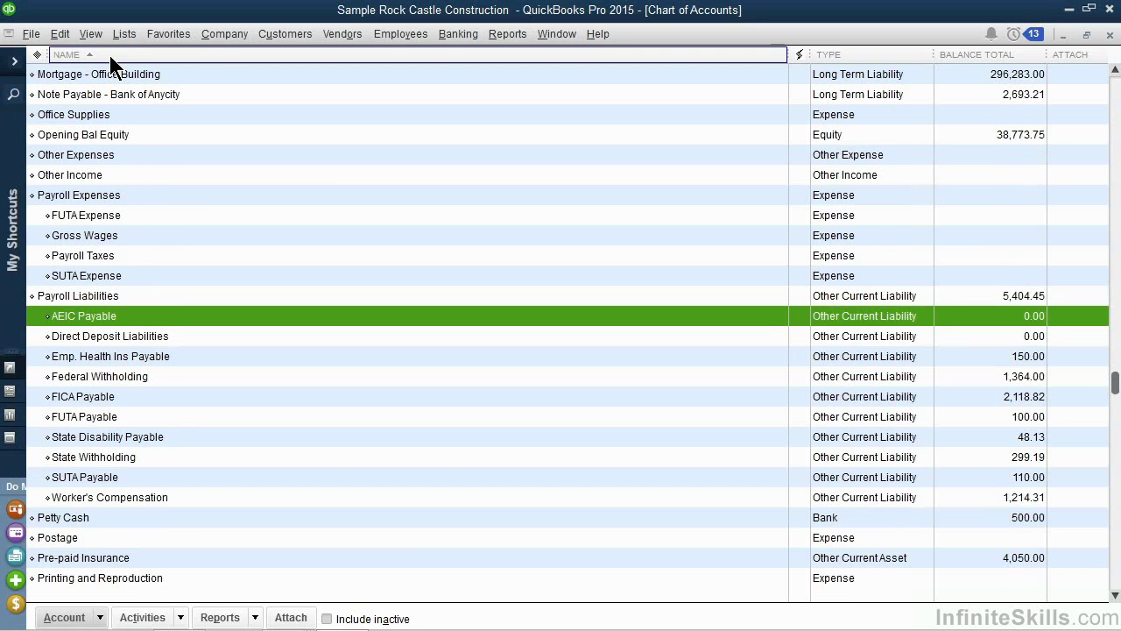
pyautogui.click(110, 56)
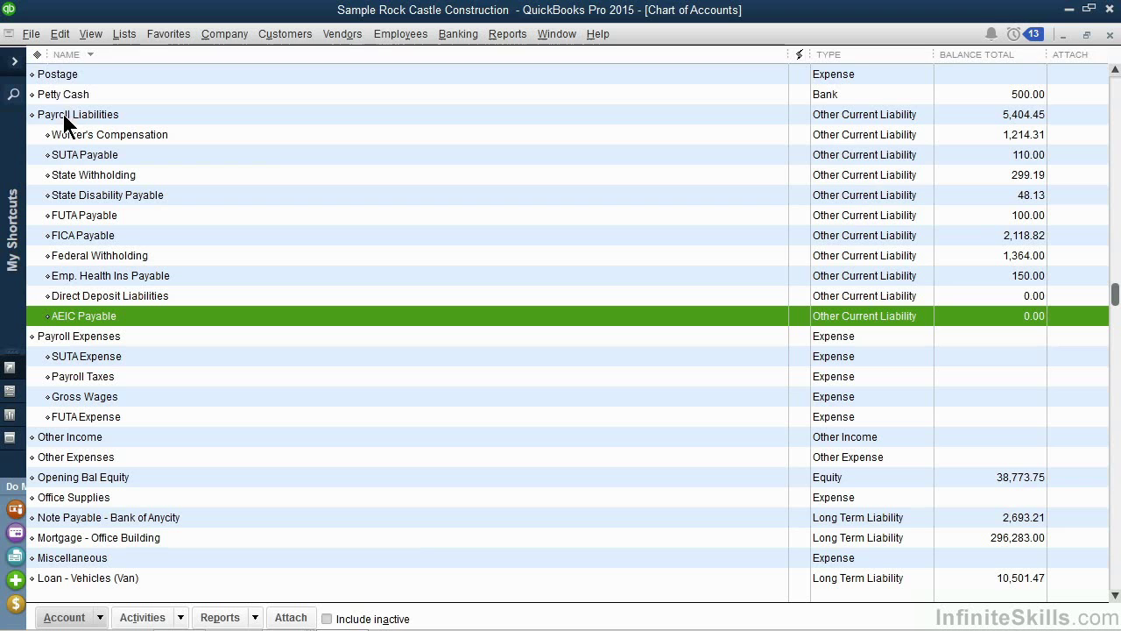
pyautogui.click(38, 54)
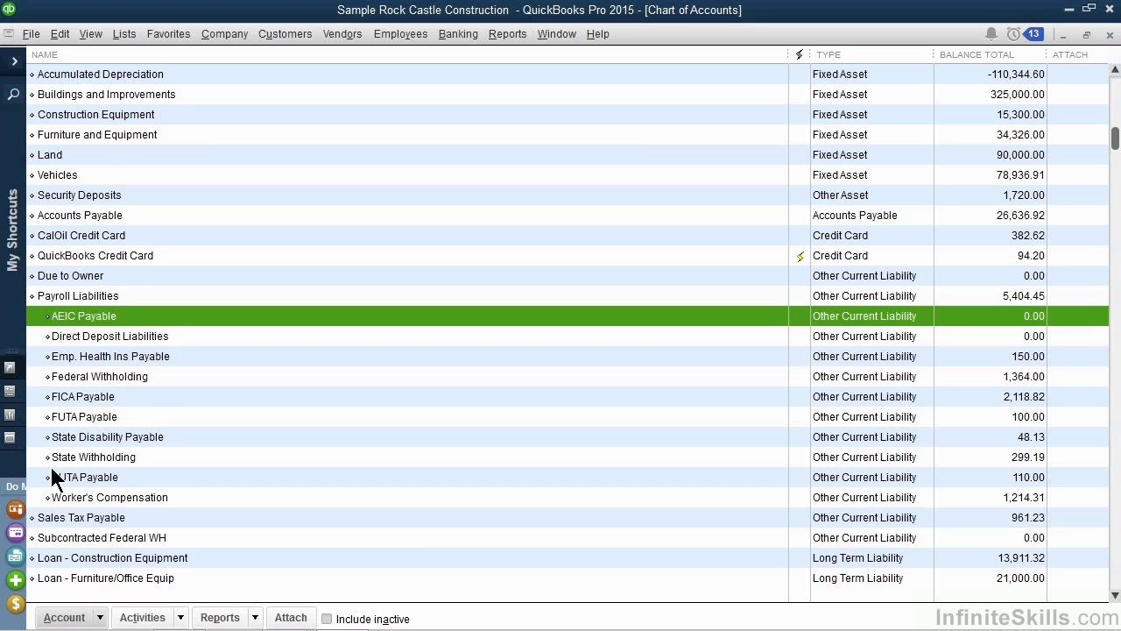
# - Re-sort the account list to return it to its original order
pyautogui.click(101, 618)
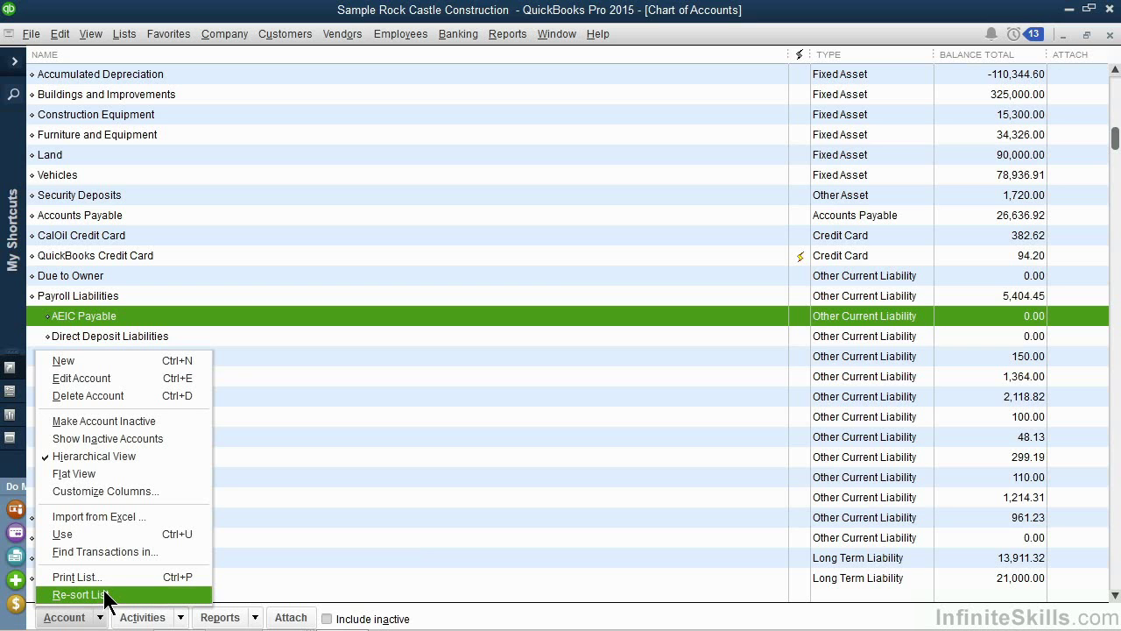
pyautogui.click(107, 596)
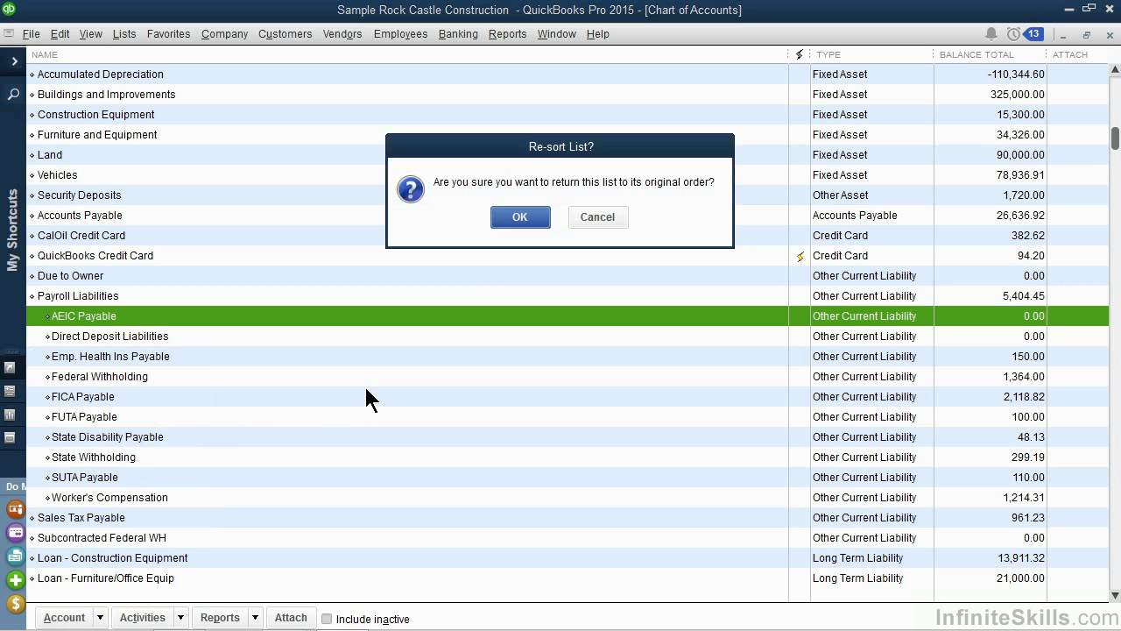
pyautogui.click(517, 219)
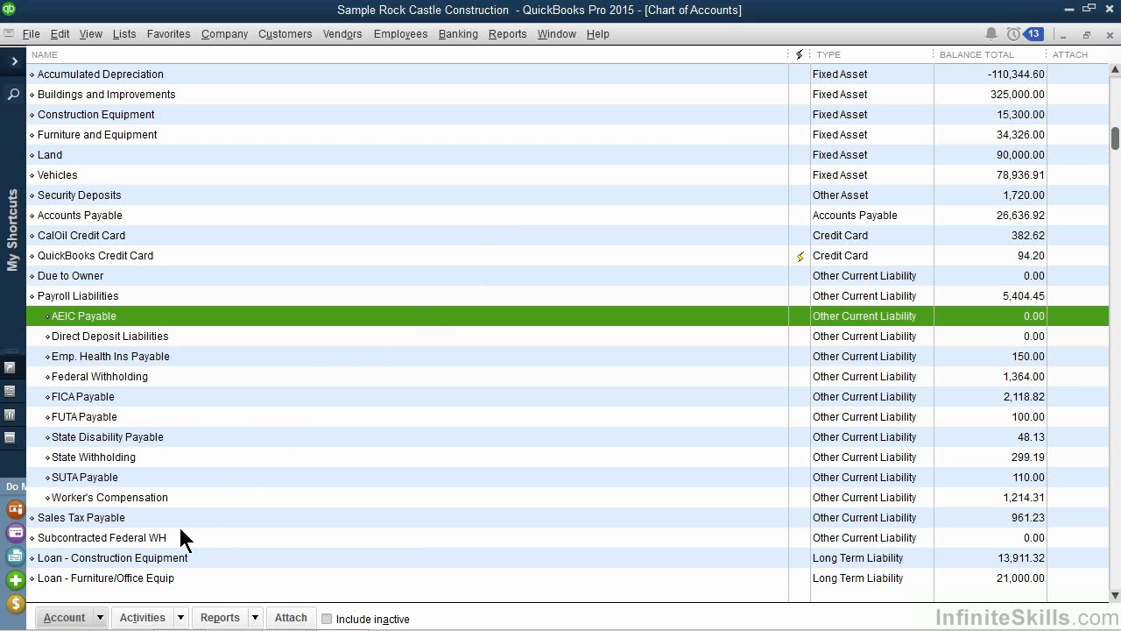
# - Display the chart of accounts in Flat View and switch it back to Hierarchical View
pyautogui.click(101, 619)
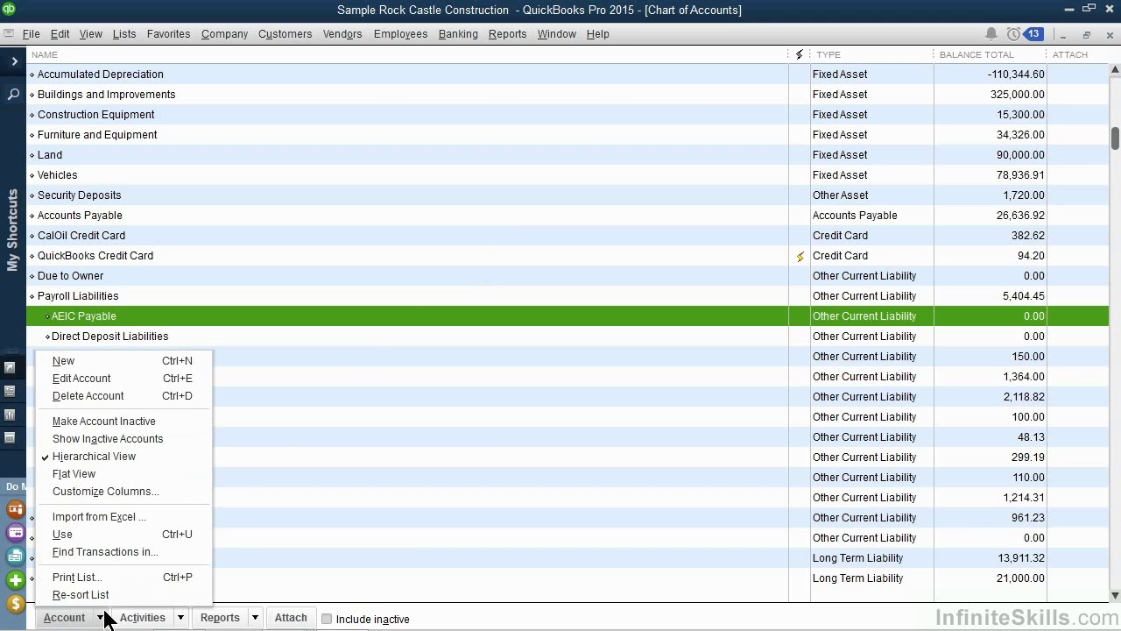
pyautogui.click(91, 473)
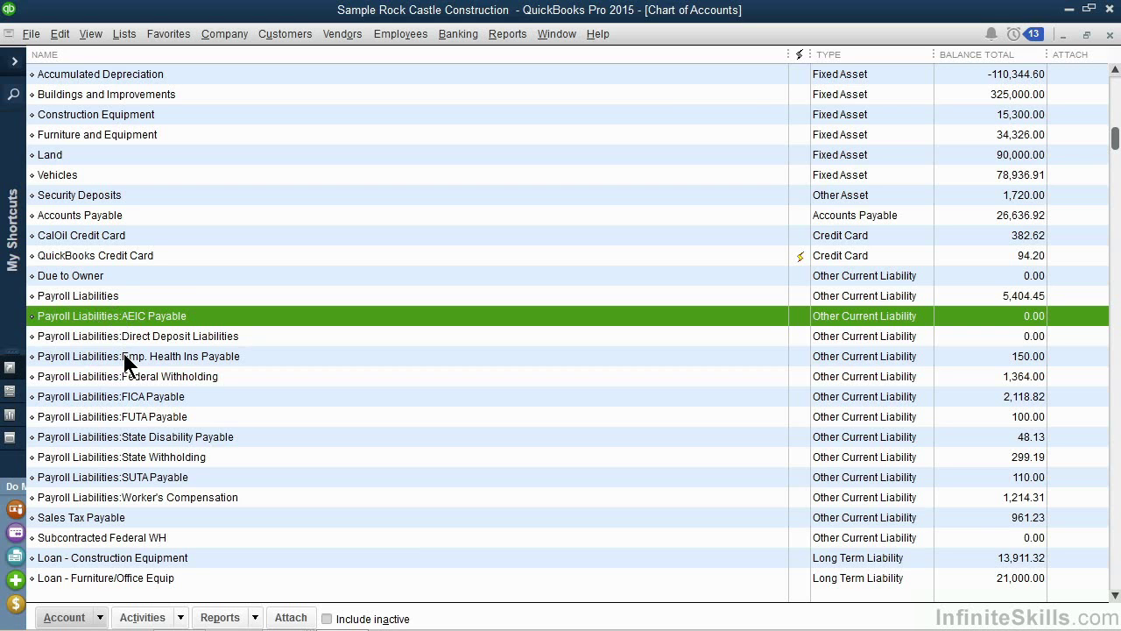
pyautogui.click(100, 617)
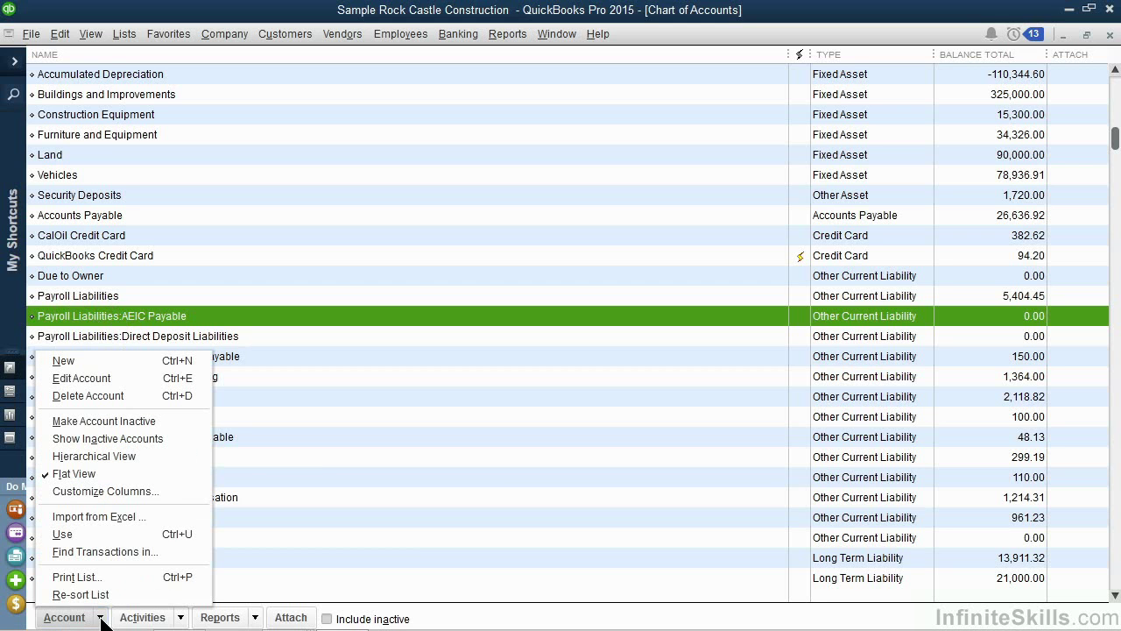
pyautogui.click(99, 456)
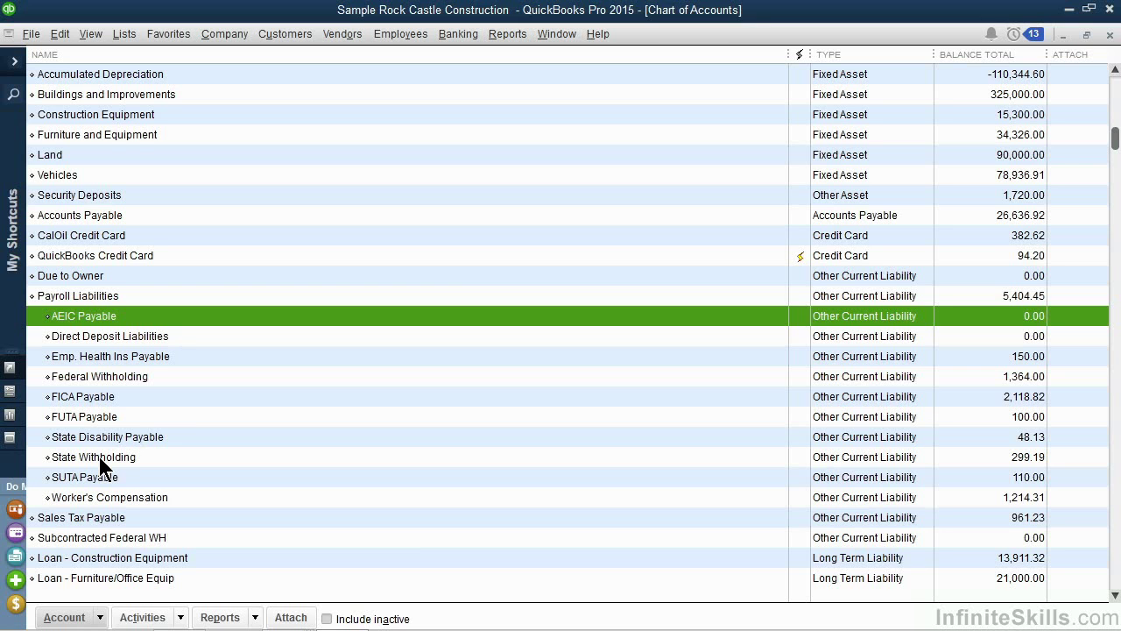
# - Try to delete the Subcontracted Federal WH account
pyautogui.click(117, 538)
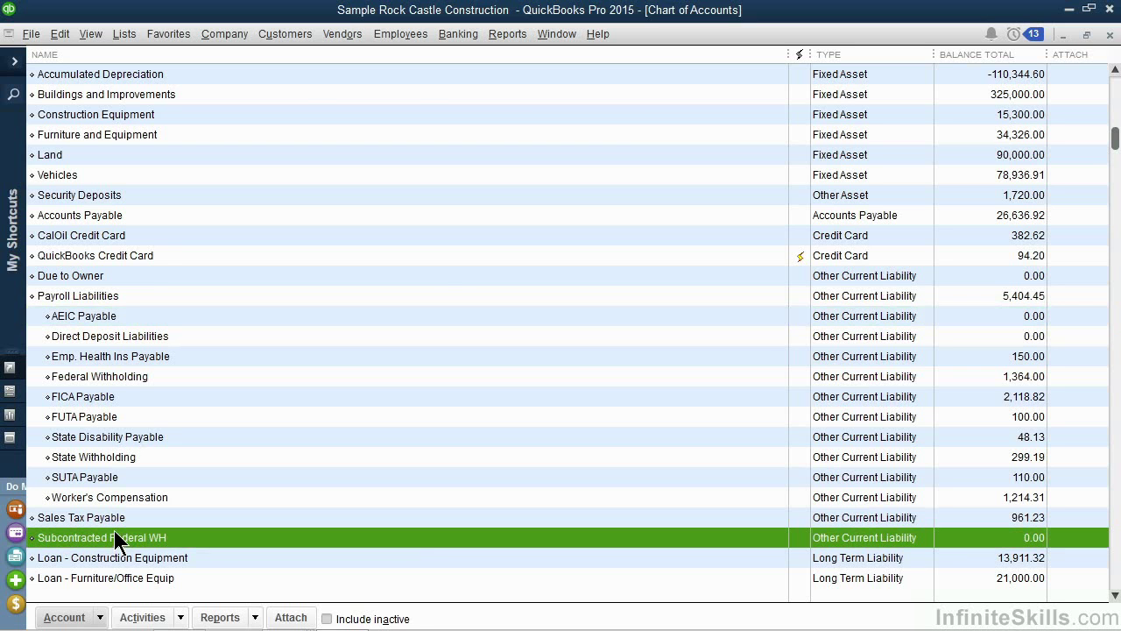
pyautogui.rightClick(187, 537)
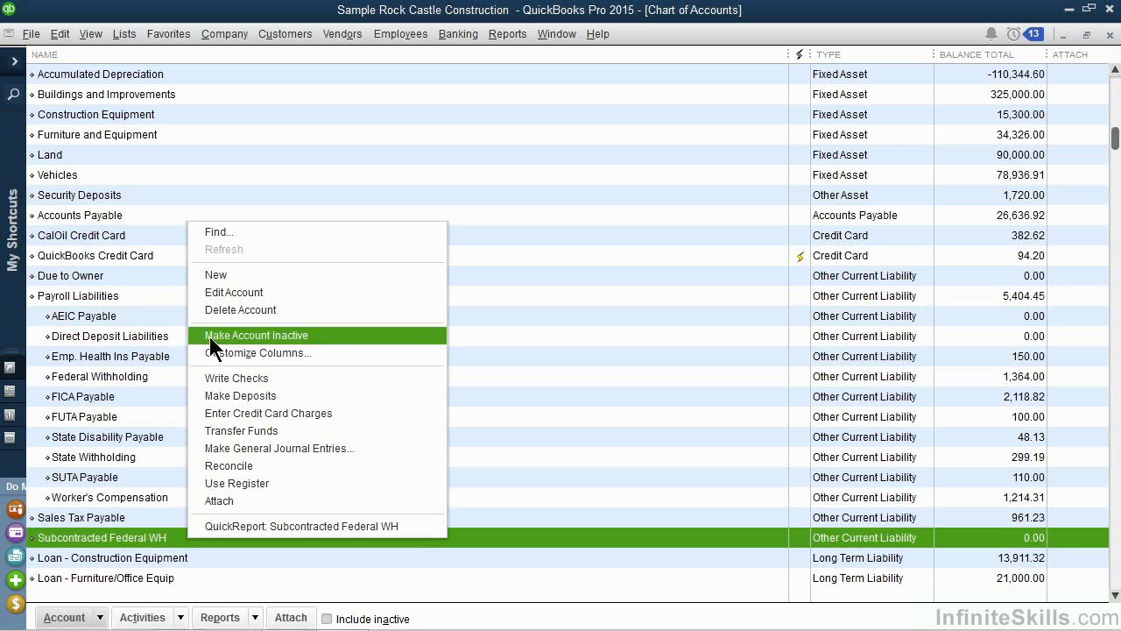
pyautogui.click(214, 312)
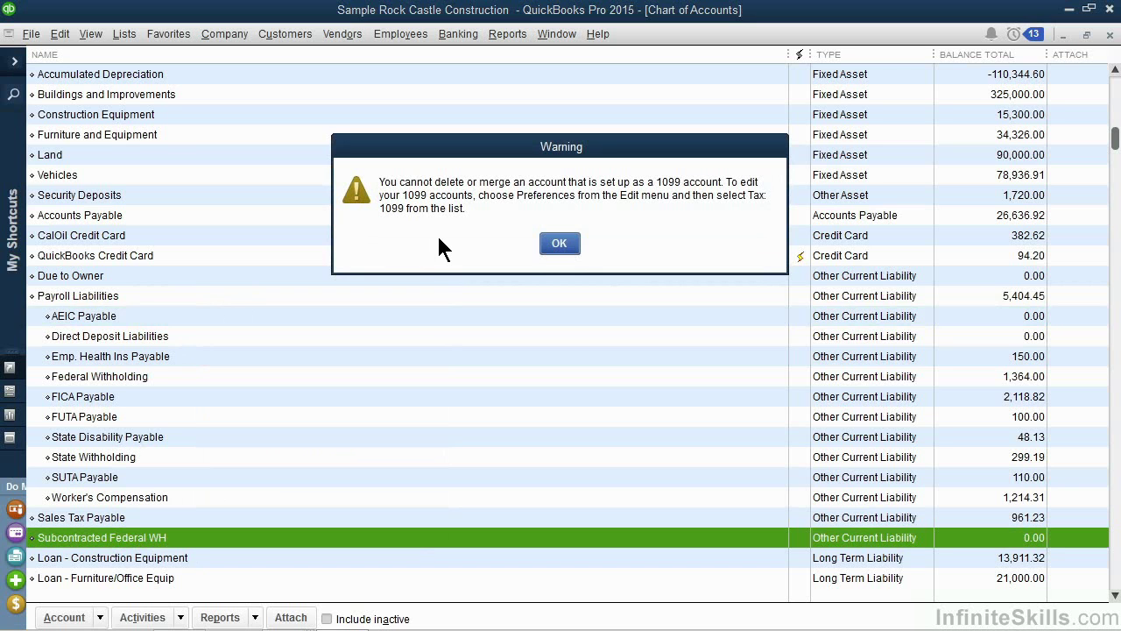
pyautogui.click(560, 247)
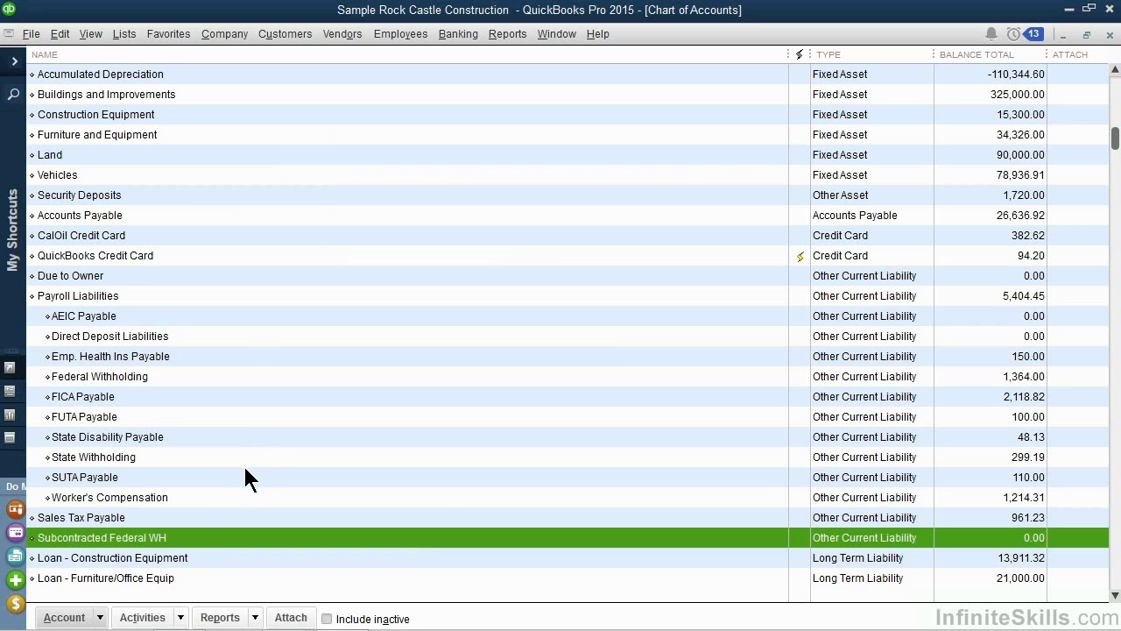
# - Make the Subcontracted Federal WH account inactive despite its use in a 1099 category
pyautogui.rightClick(191, 533)
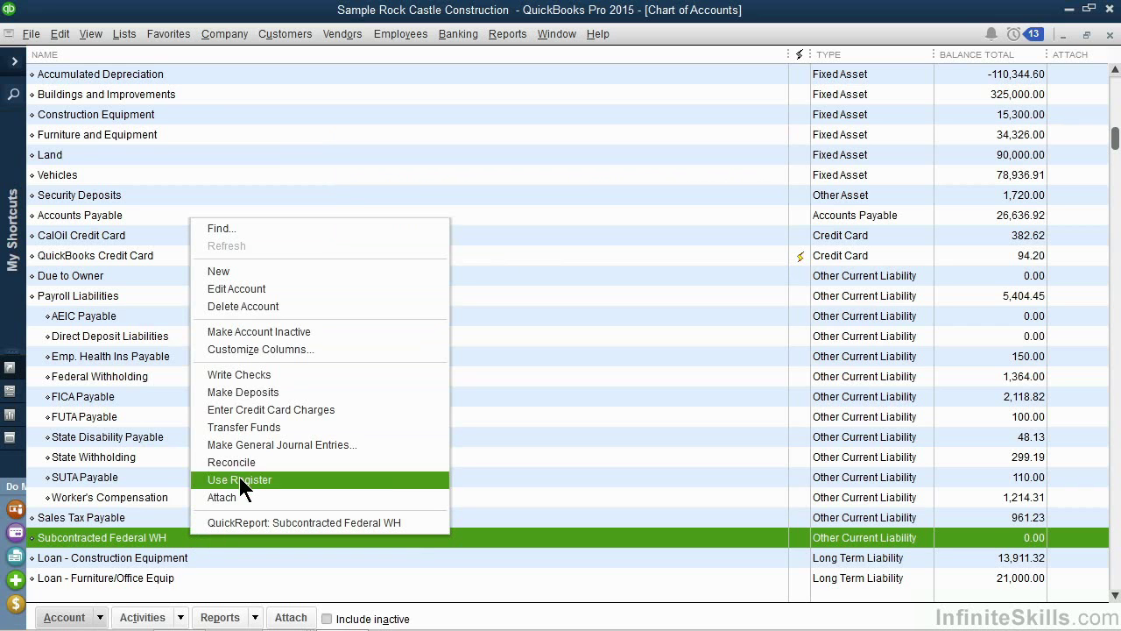
pyautogui.click(273, 332)
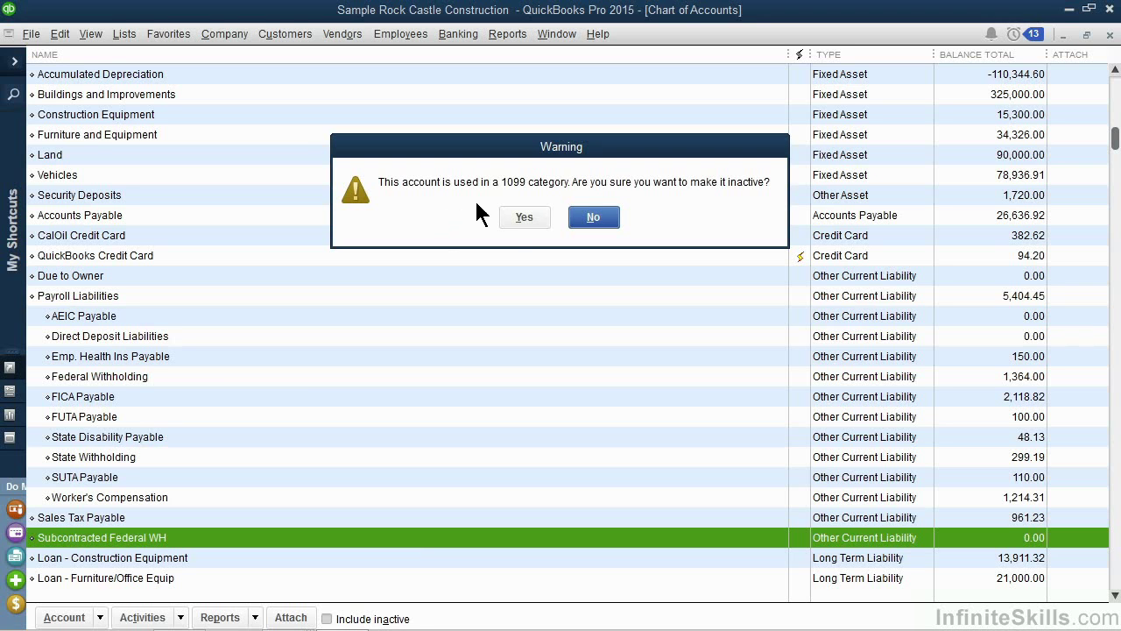
pyautogui.click(510, 216)
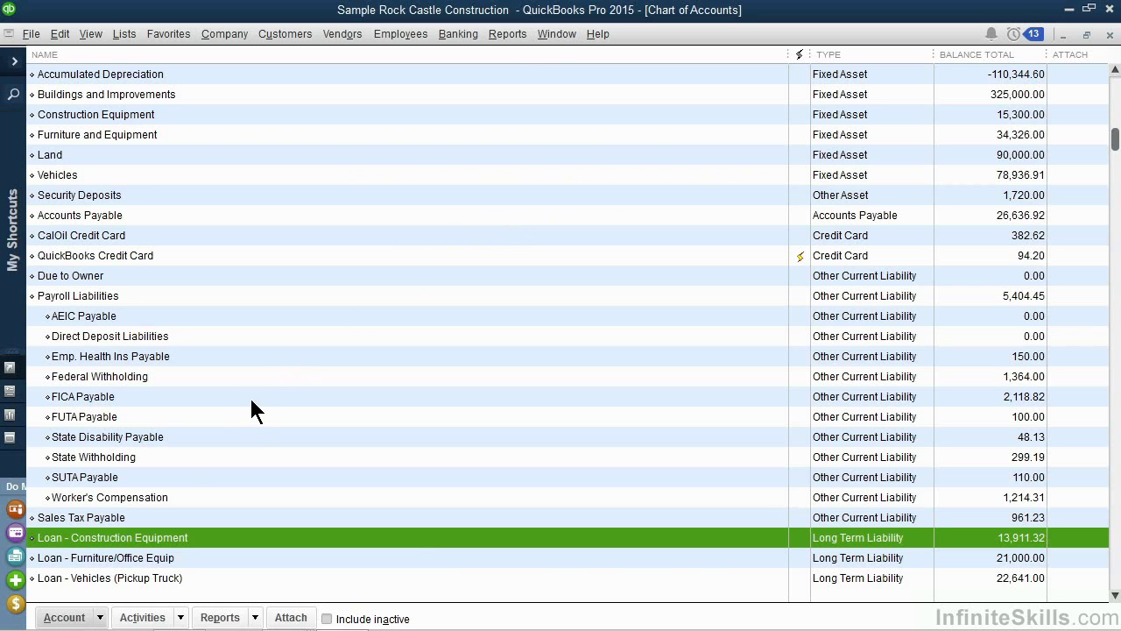
# - Show the inactive accounts in the list and make the Subcontracted Federal WH account active again
pyautogui.click(100, 616)
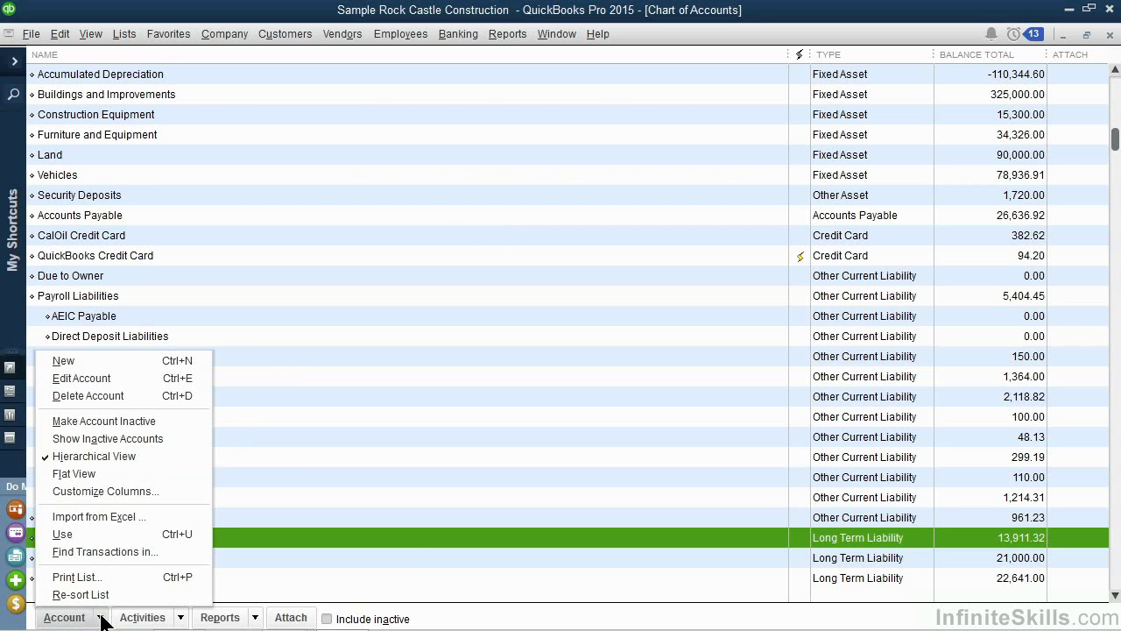
pyautogui.click(107, 439)
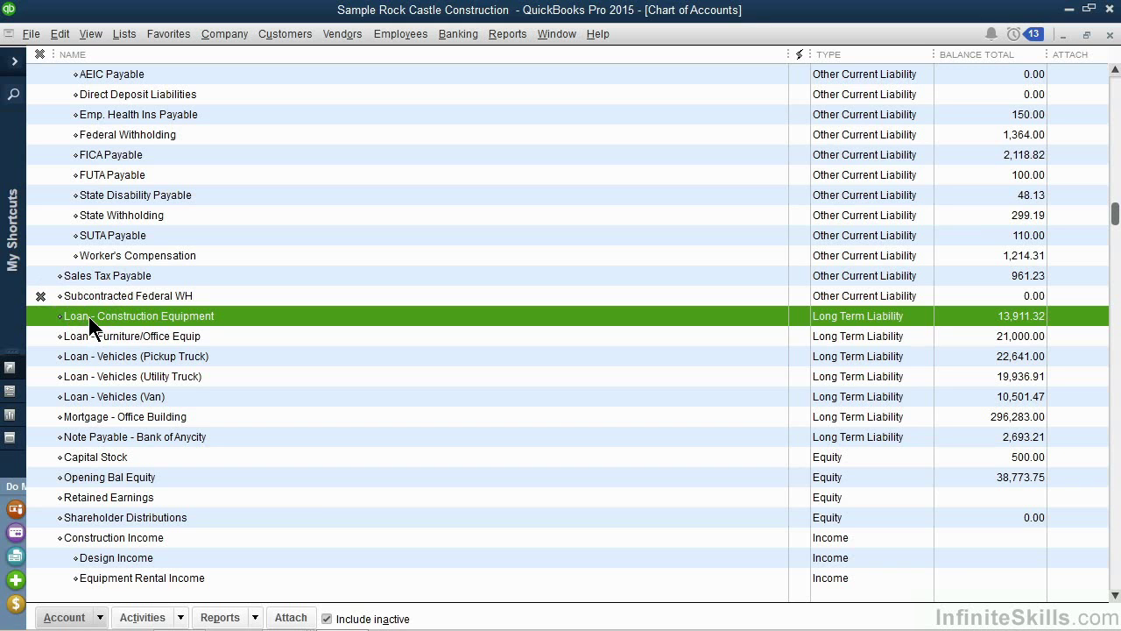
pyautogui.click(111, 296)
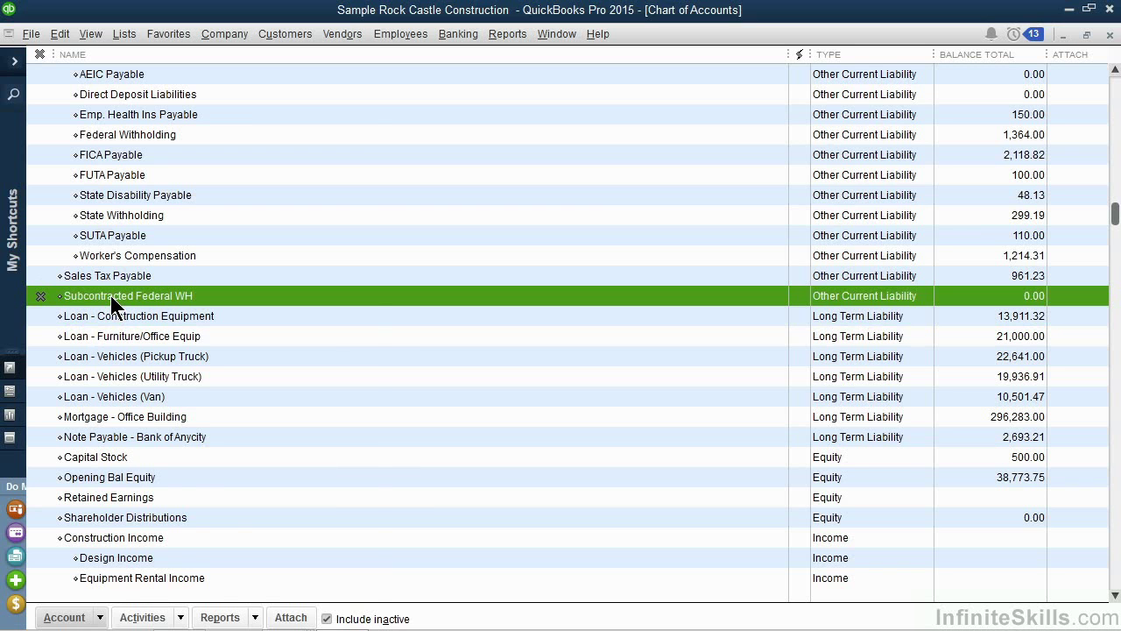
pyautogui.rightClick(111, 295)
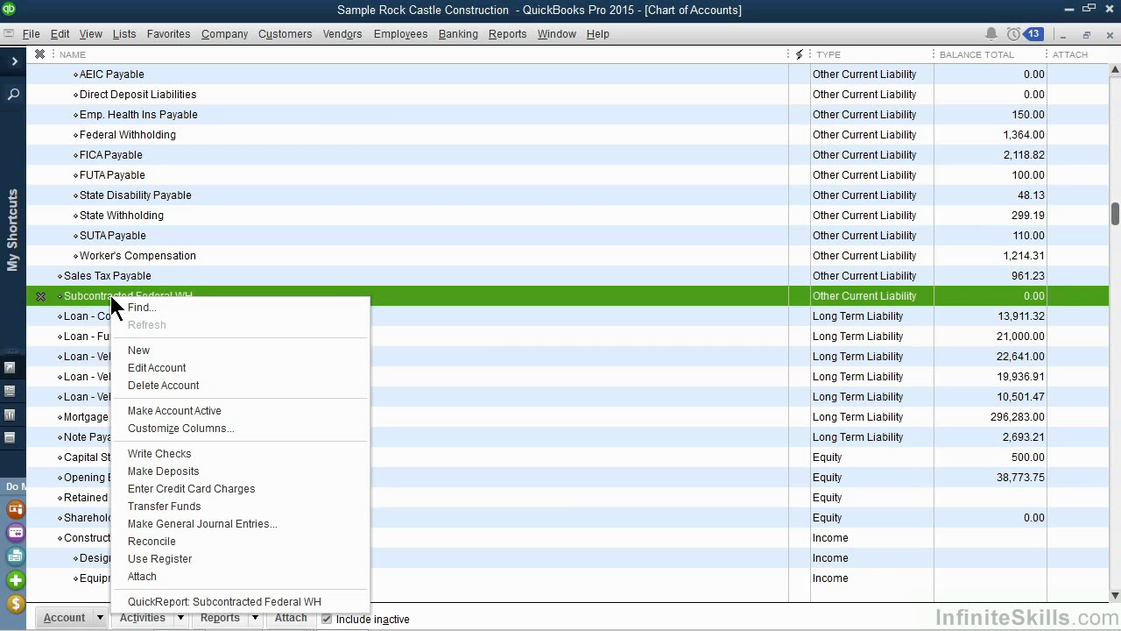
pyautogui.click(139, 407)
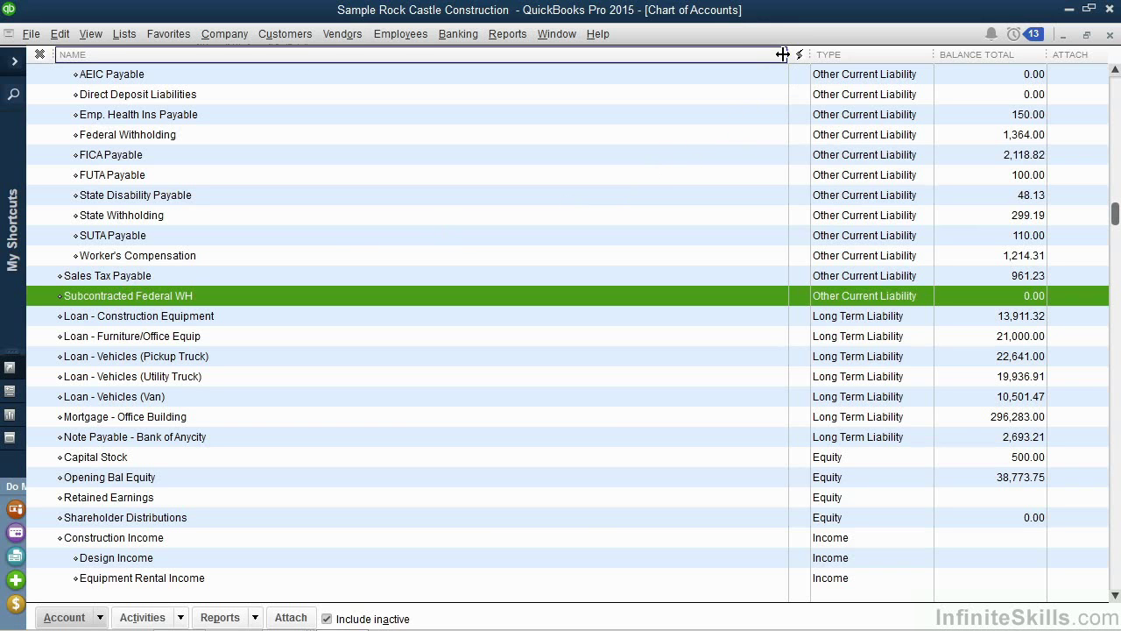
# - Narrow the Name column to less than half its width and select the FICA Payable account
pyautogui.moveTo(783, 55); pyautogui.dragTo(350, 62)
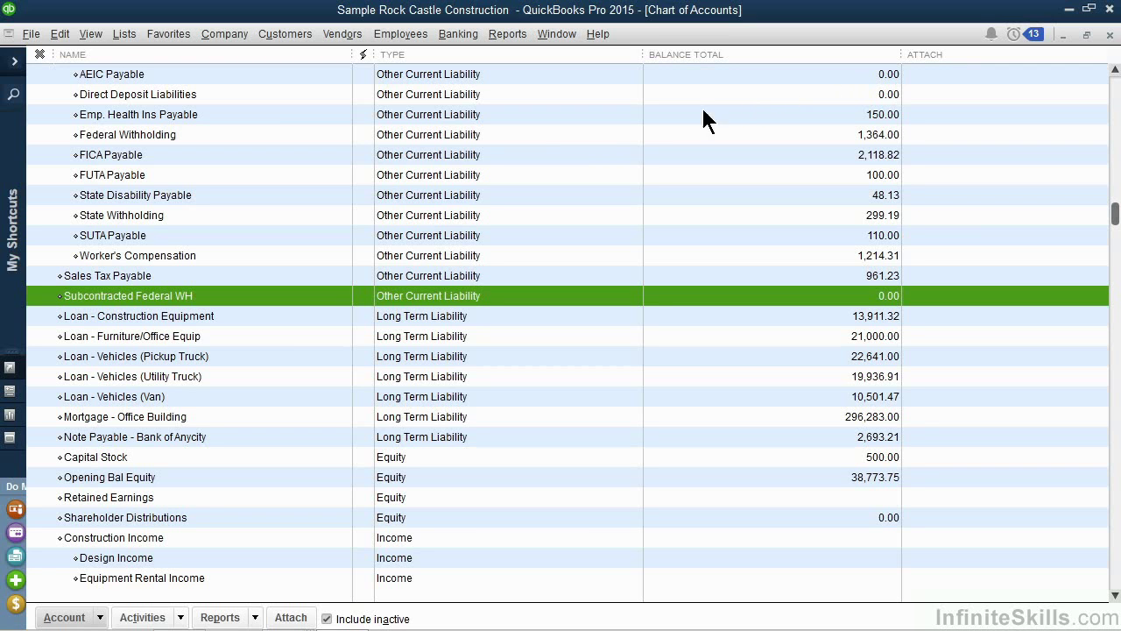
pyautogui.click(317, 158)
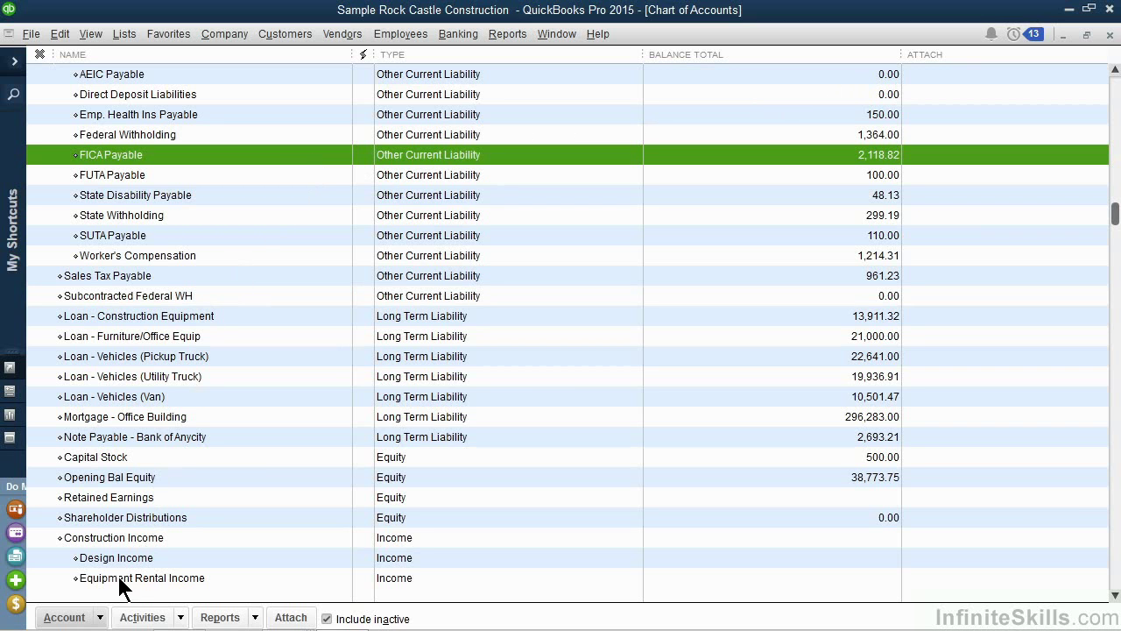
# - Open the register of the Checking account from the chart of accounts
pyautogui.click(101, 618)
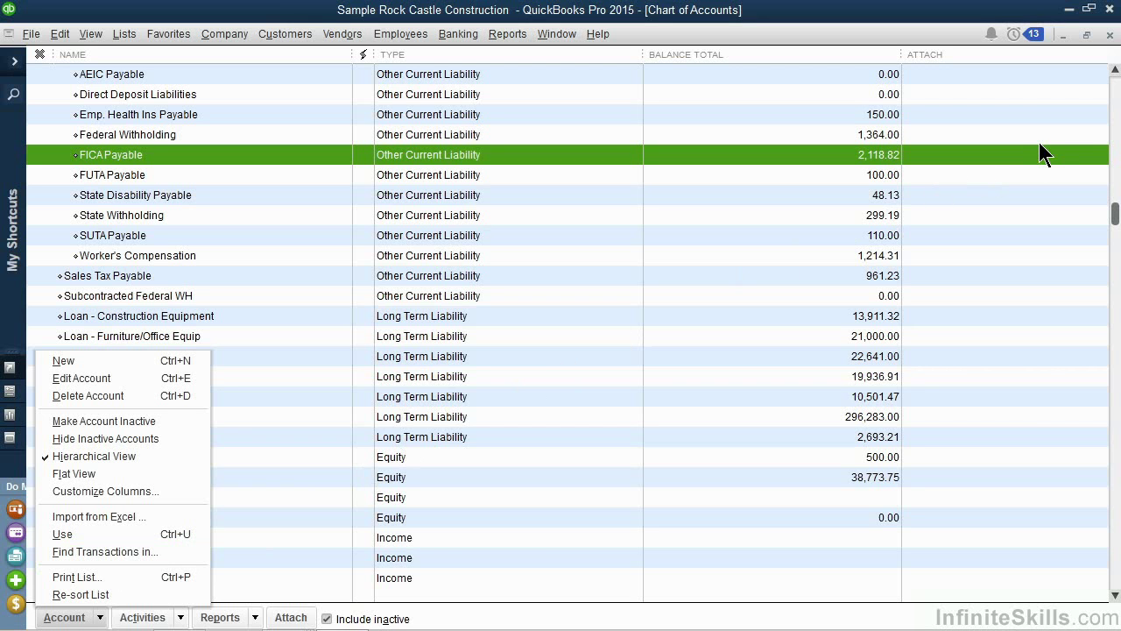
pyautogui.click(1115, 70)
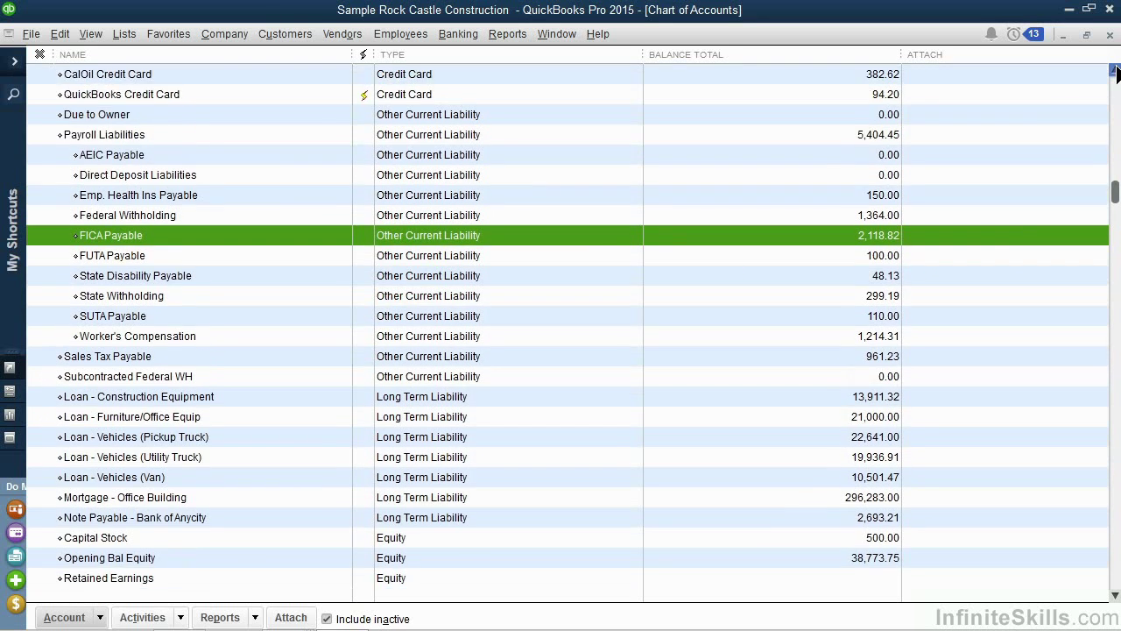
pyautogui.scroll(7, 1115, 71)
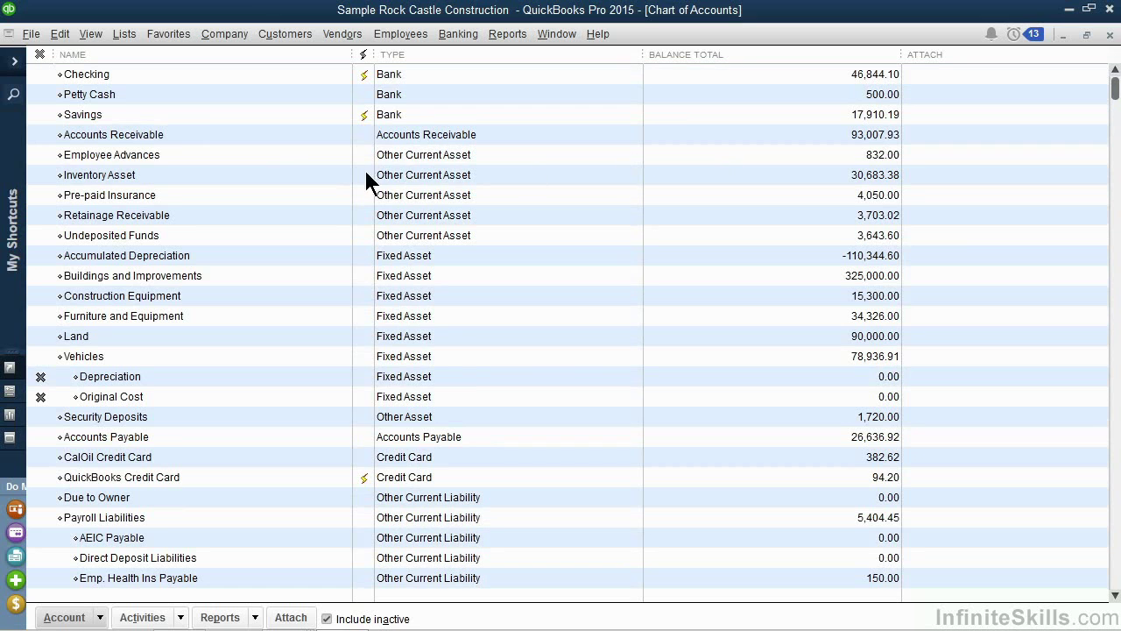
pyautogui.doubleClick(98, 77)
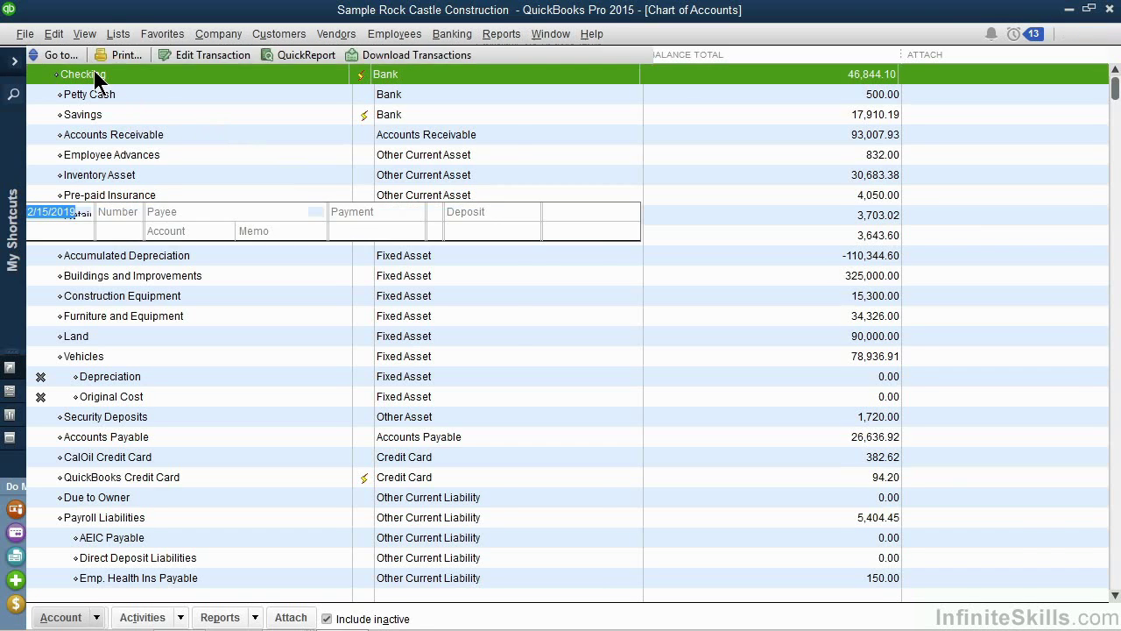